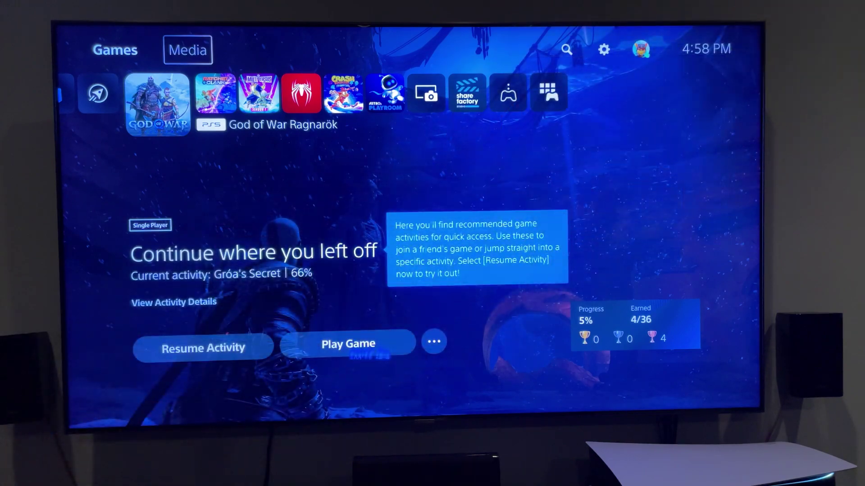
# Confirm Remote Play is enabled under System > Remote Play in PS5 Settings.
pyautogui.press('Right')
pyautogui.press('Right')
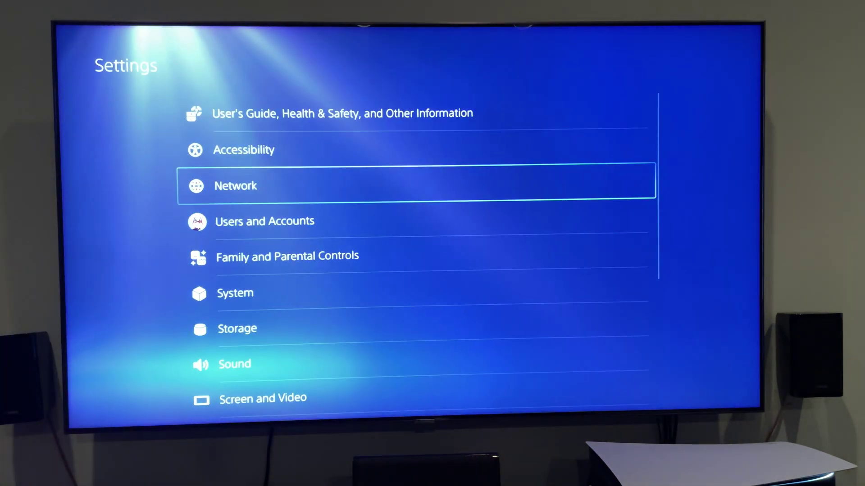
pyautogui.press('Down')
pyautogui.press('Down')
pyautogui.press('Down')
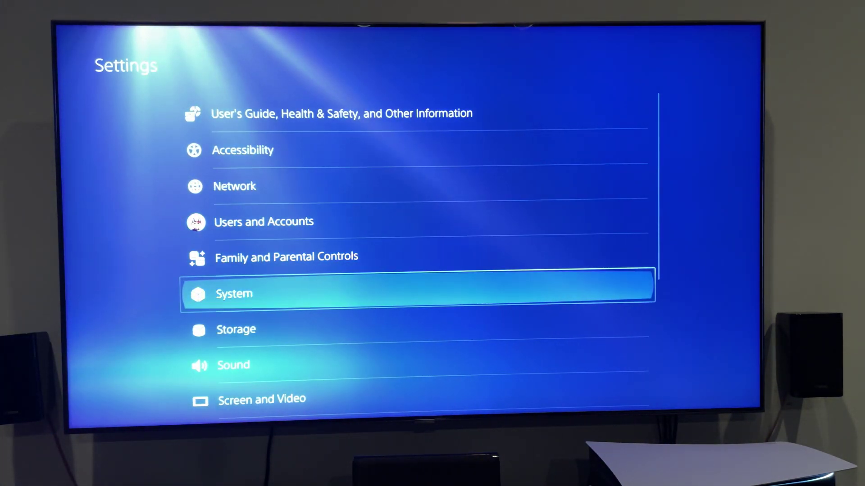
pyautogui.press('Return')
pyautogui.press('Down')
pyautogui.press('Down')
pyautogui.press('Down')
pyautogui.press('Down')
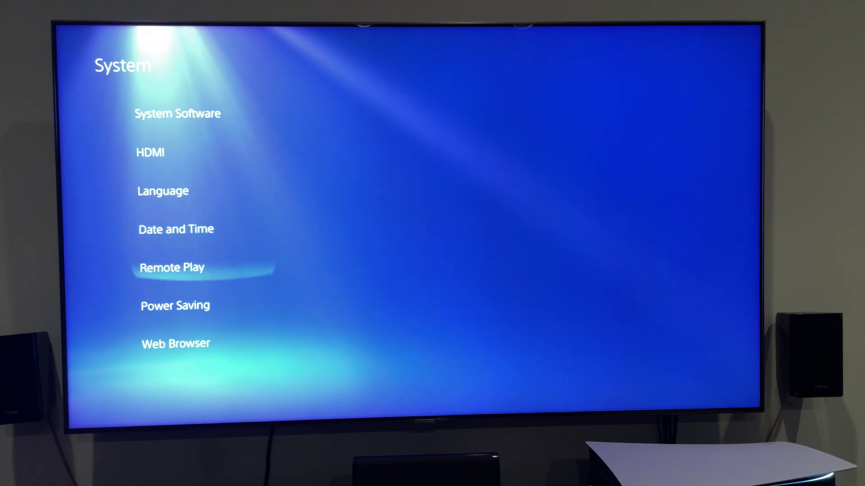
pyautogui.press('Right')
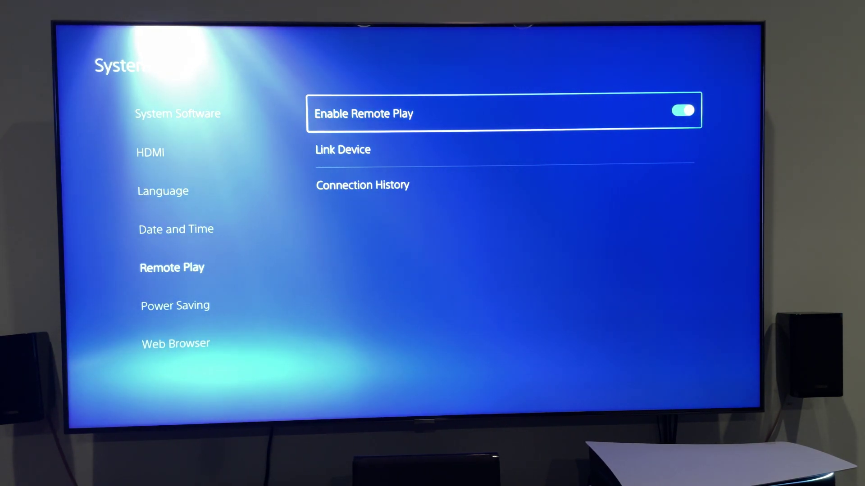
# In Power Saving's rest-mode features, turn on Stay Connected to the Internet and Enable Turning On PS5 from Network.
pyautogui.press('Left')
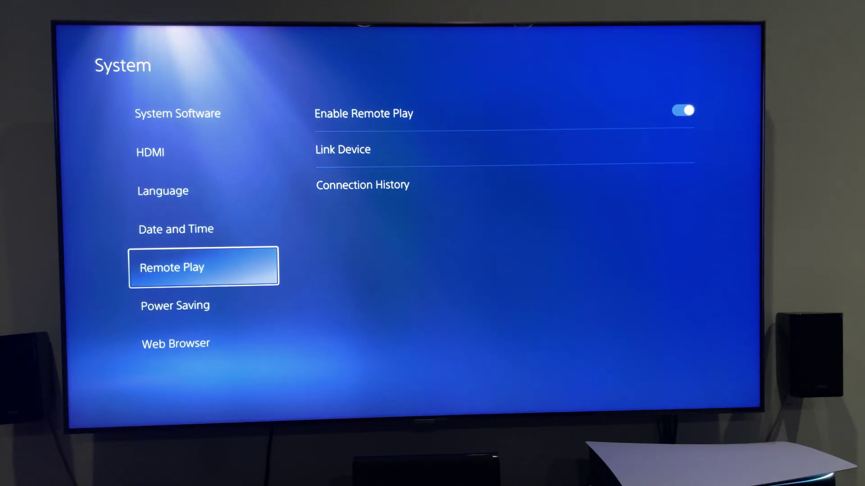
pyautogui.press('Down')
pyautogui.press('Right')
pyautogui.press('Down')
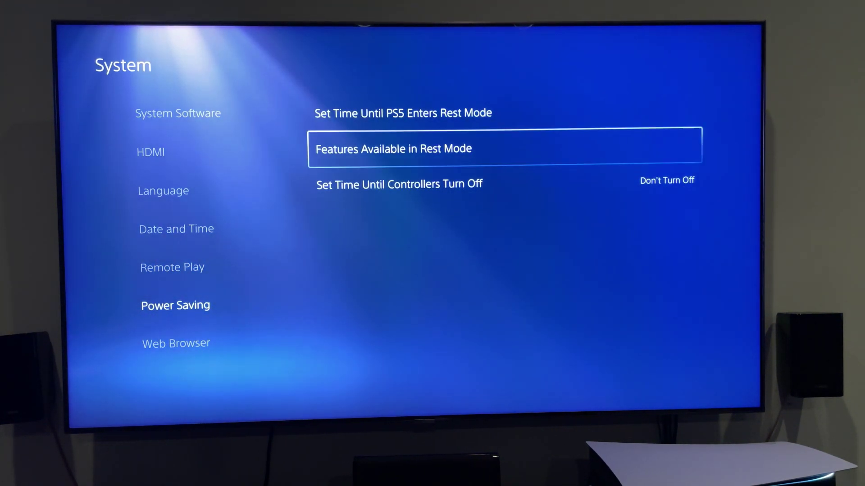
pyautogui.press('Return')
pyautogui.press('Return')
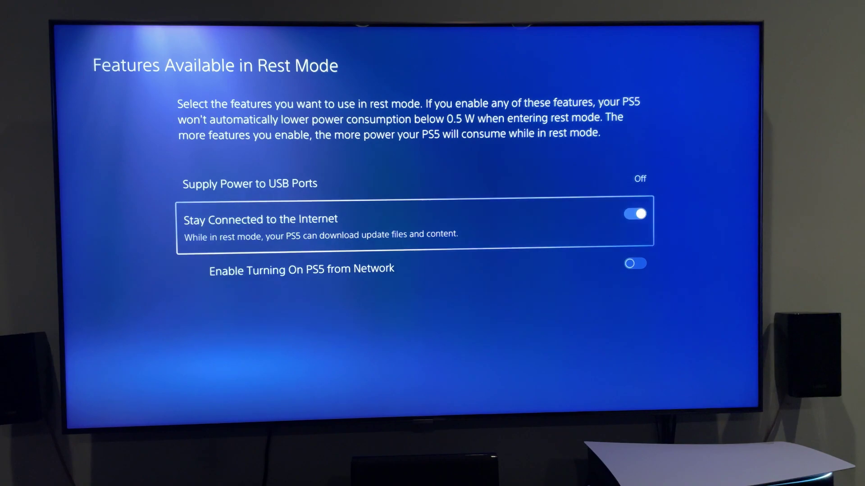
pyautogui.press('Down')
pyautogui.press('Return')
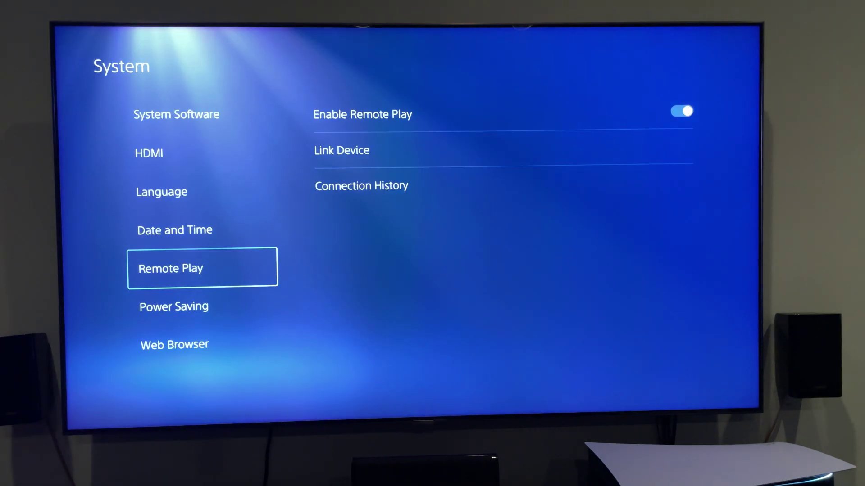
# Open Remote Play's Link Device page to display the pairing code.
pyautogui.press('Right')
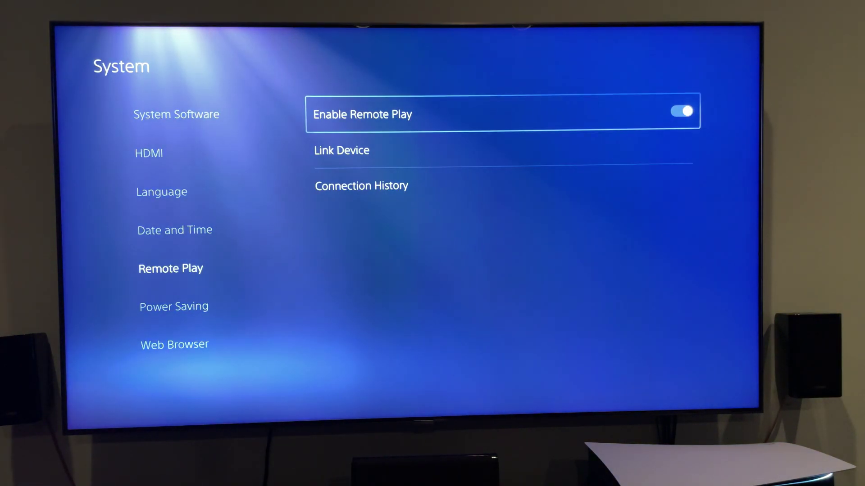
pyautogui.press('Down')
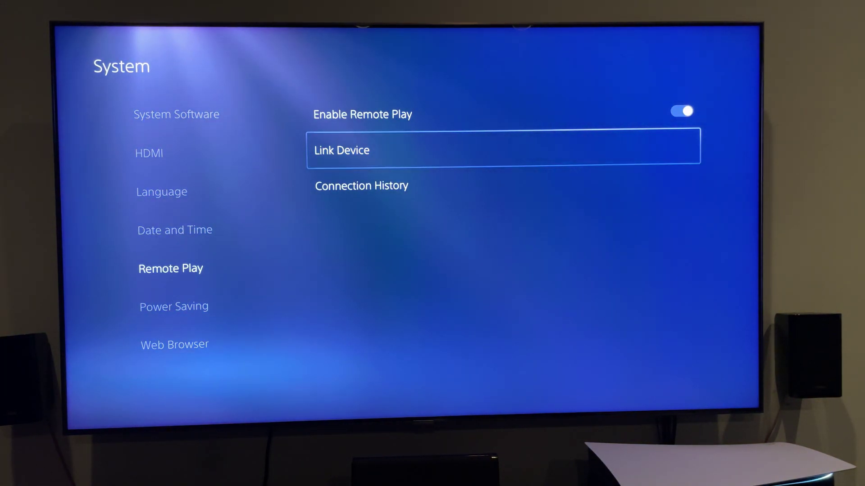
pyautogui.press('Return')
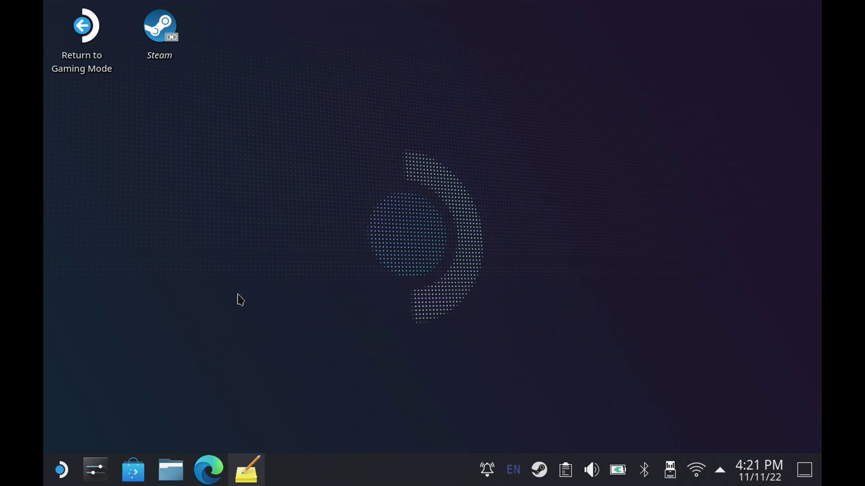
# Search the Discover store for 'chiaki'.
pyautogui.click(133, 470)
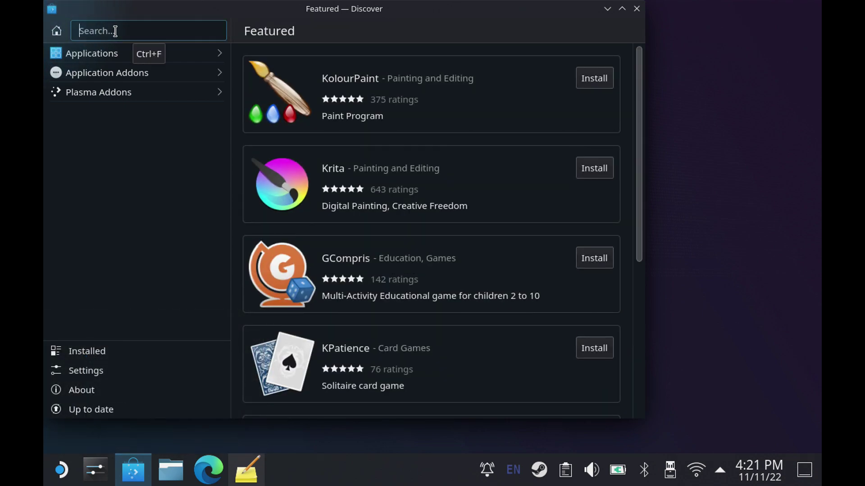
pyautogui.click(115, 31)
pyautogui.write('chiaki')
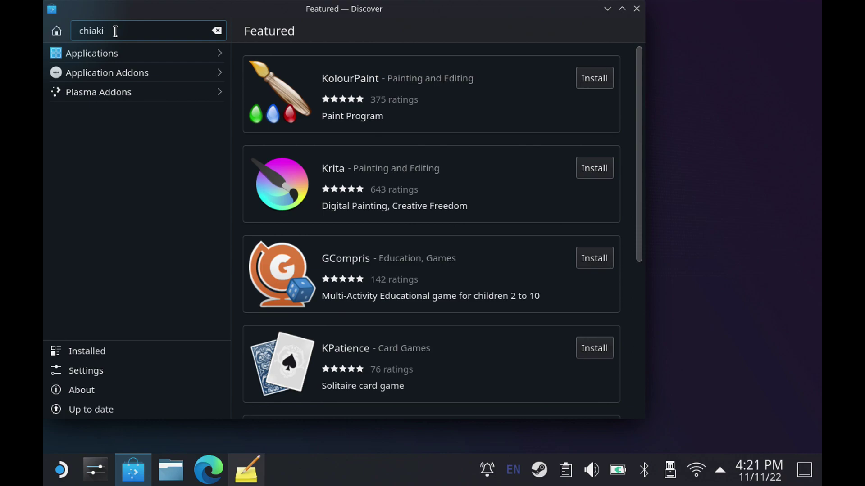
pyautogui.press('Return')
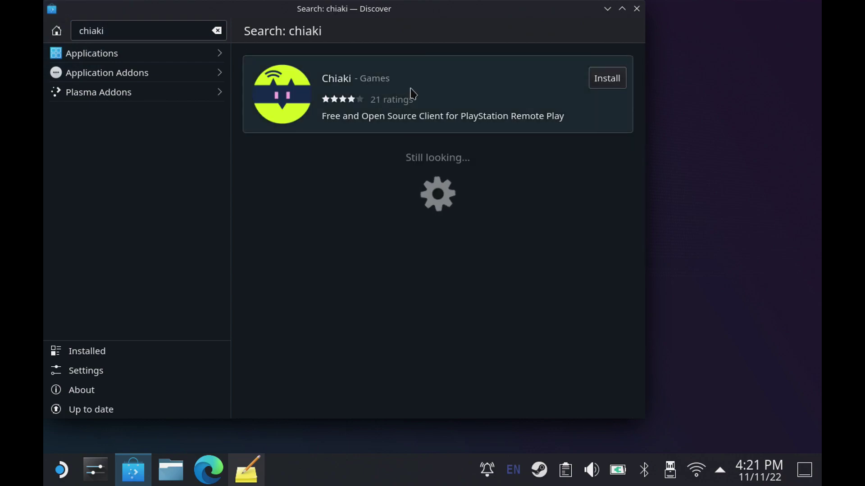
# Open the Chiaki result's details page, review it, and install Chiaki.
pyautogui.click(431, 100)
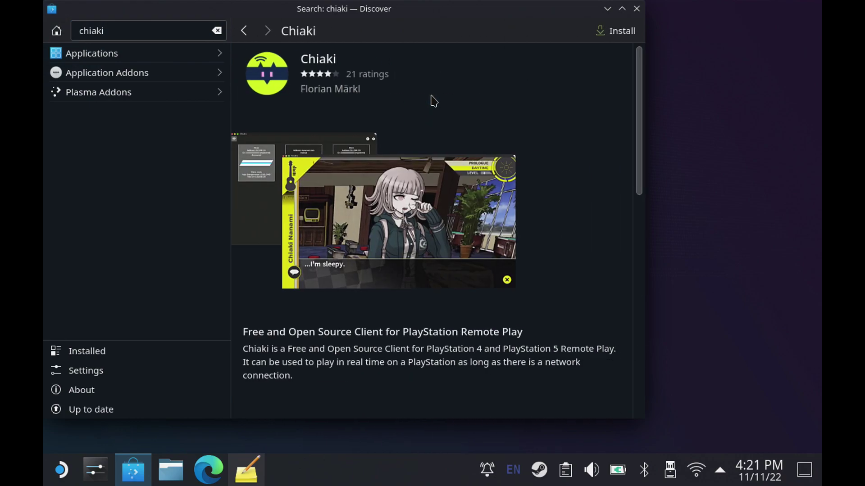
pyautogui.scroll(-3, 535, 130)
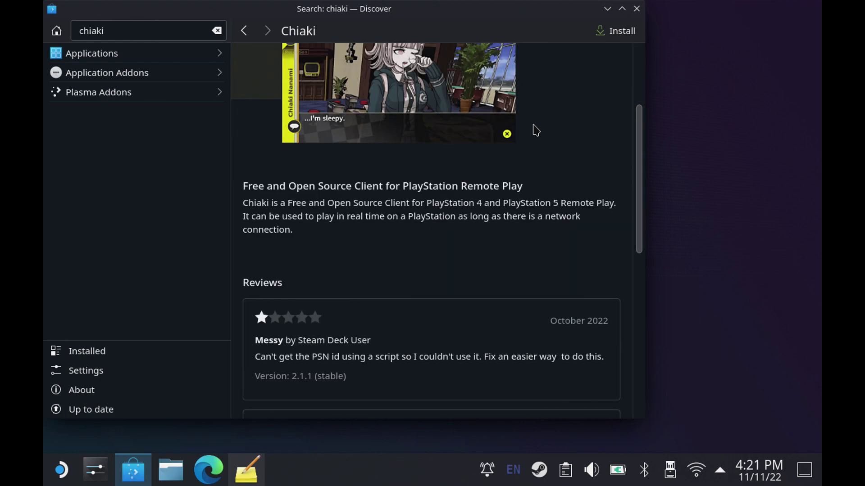
pyautogui.moveTo(646, 178); pyautogui.dragTo(636, 374)
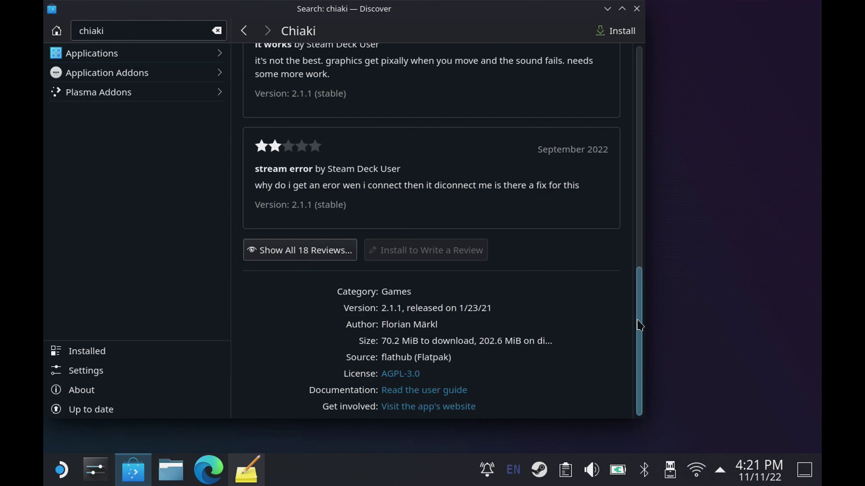
pyautogui.moveTo(640, 326); pyautogui.dragTo(632, 32)
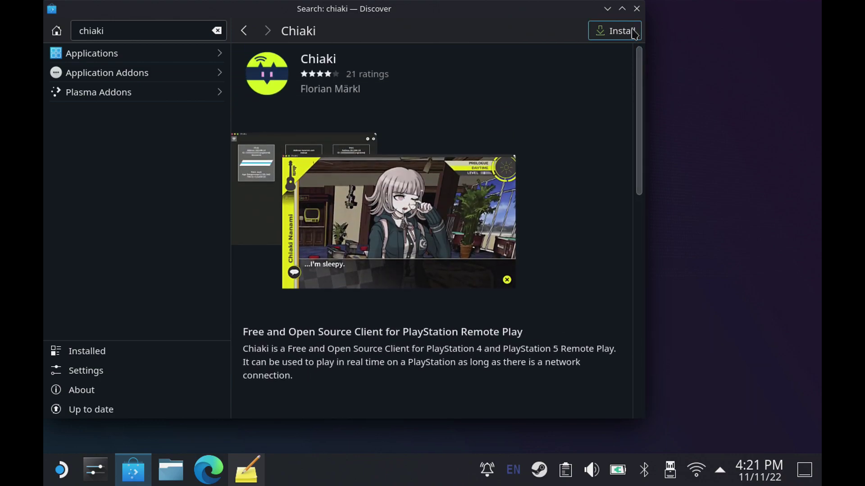
pyautogui.click(633, 31)
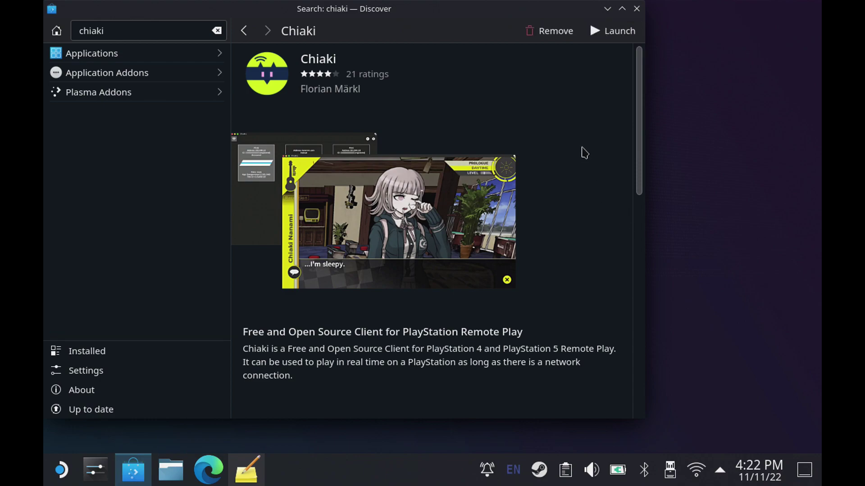
# Launch Chiaki, confirm the PS5 shows as unregistered, then close Chiaki and minimize Discover.
pyautogui.click(607, 34)
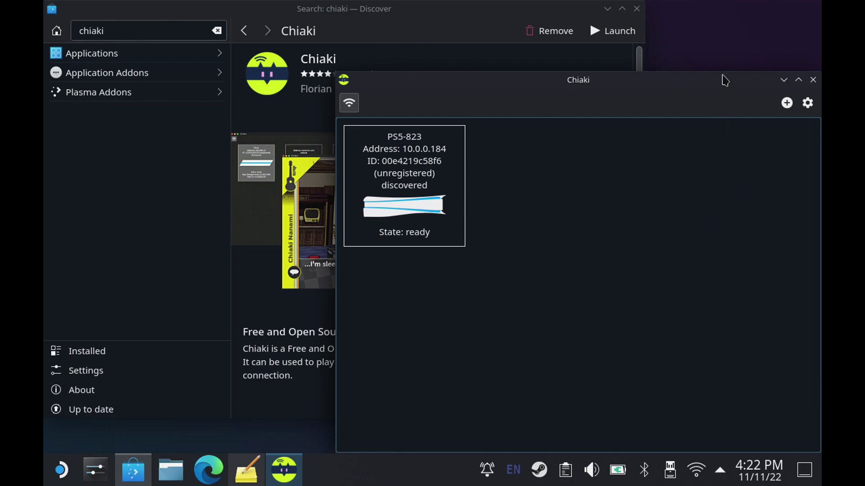
pyautogui.click(813, 80)
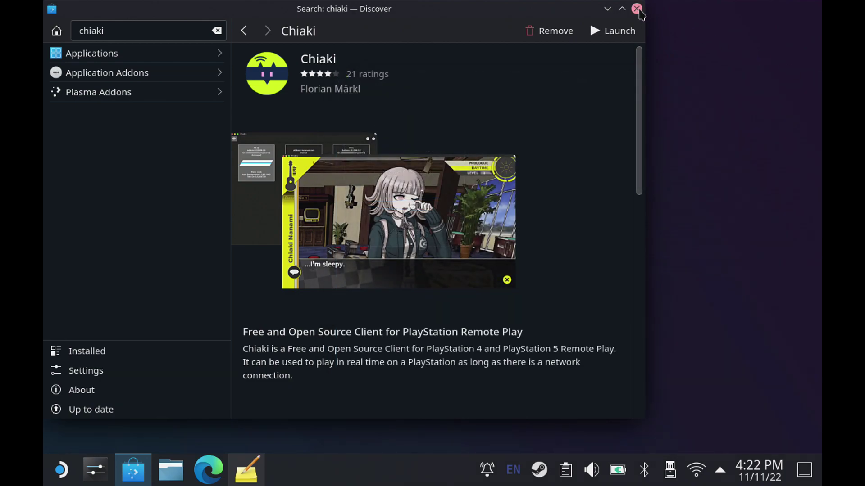
pyautogui.click(607, 10)
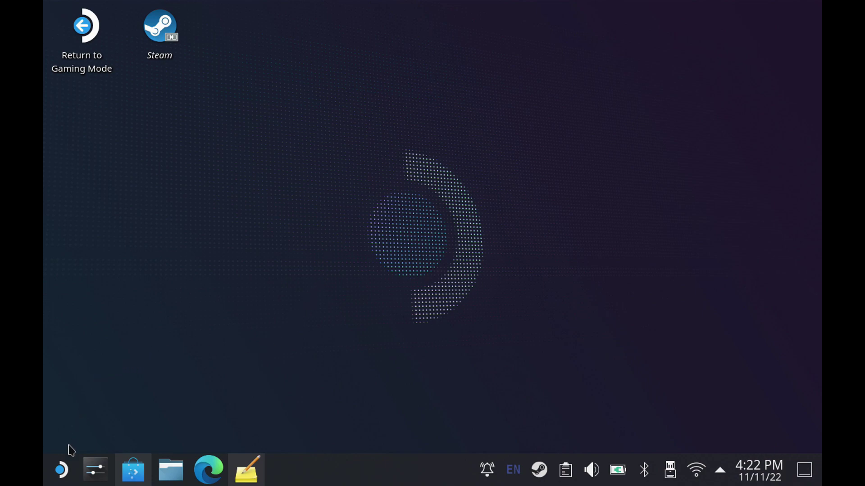
# Launch Konsole from the application menu and bring up the Gnote note of setup commands.
pyautogui.click(61, 480)
pyautogui.moveTo(163, 162)
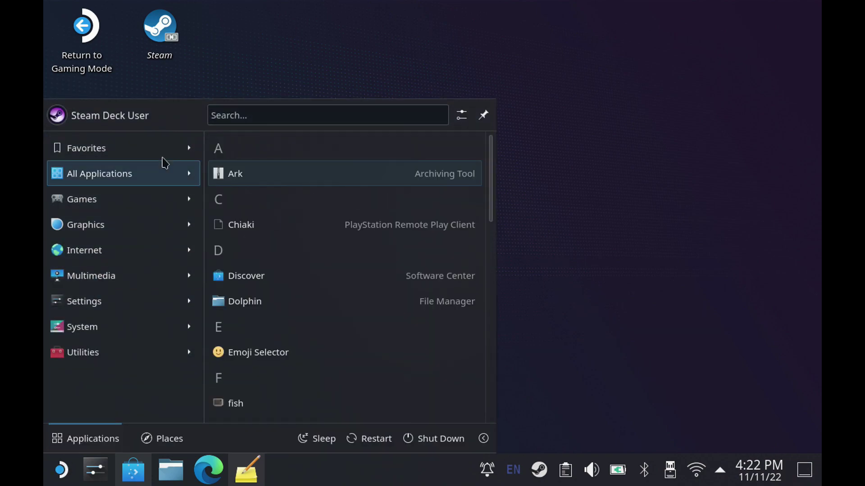
pyautogui.scroll(-8, 276, 297)
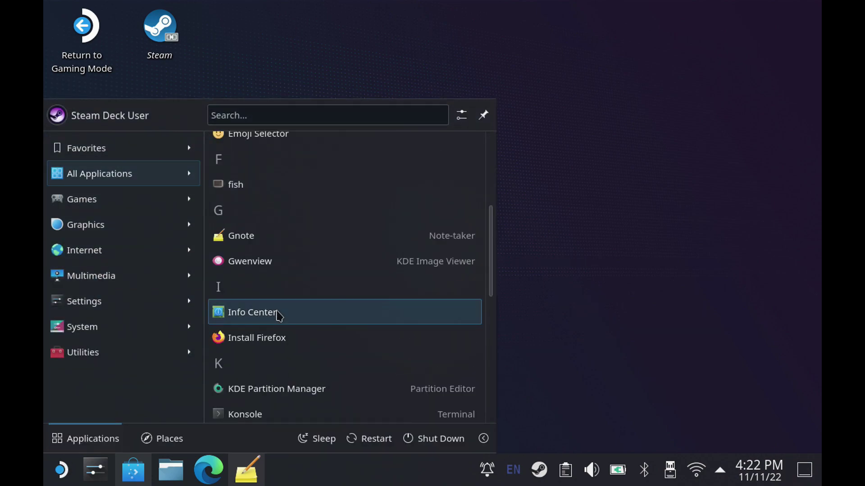
pyautogui.scroll(-3, 273, 370)
pyautogui.click(260, 346)
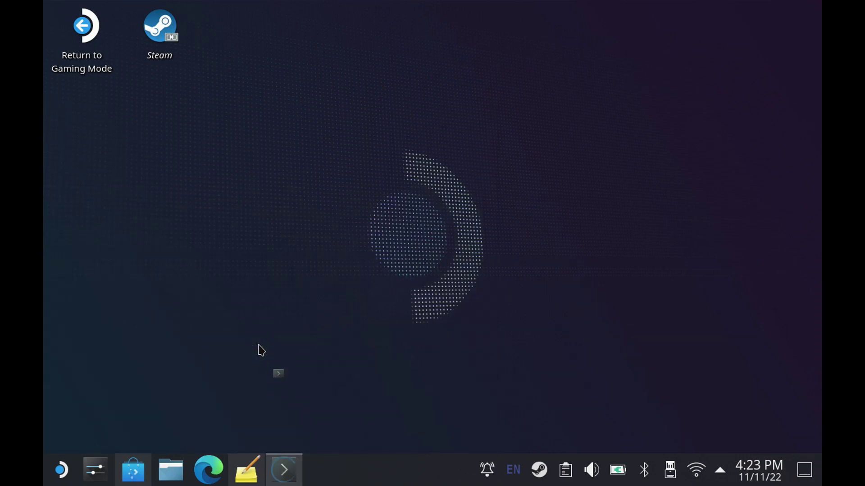
pyautogui.click(249, 479)
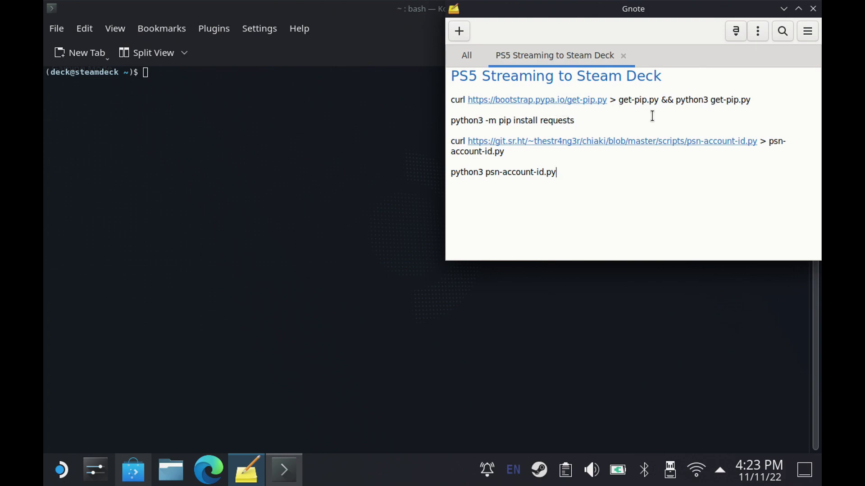
# Copy the get-pip.py curl-and-install command from the note and run it in Konsole.
pyautogui.moveTo(766, 100); pyautogui.dragTo(464, 98)
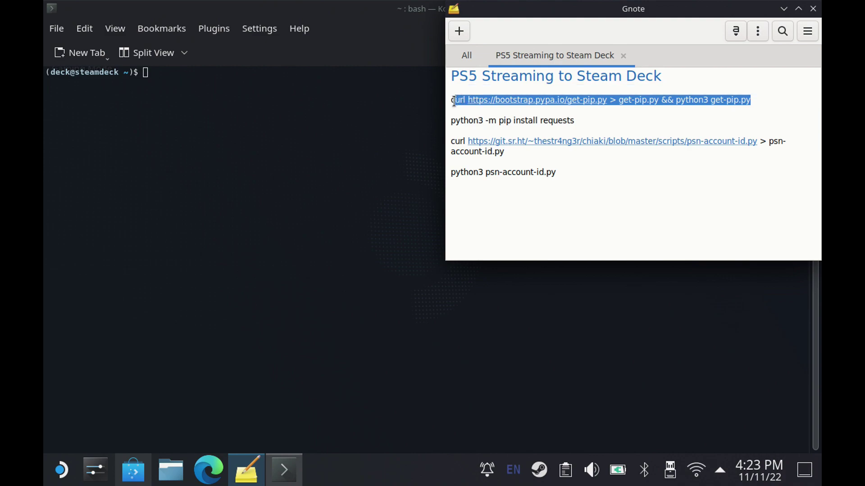
pyautogui.rightClick(459, 101)
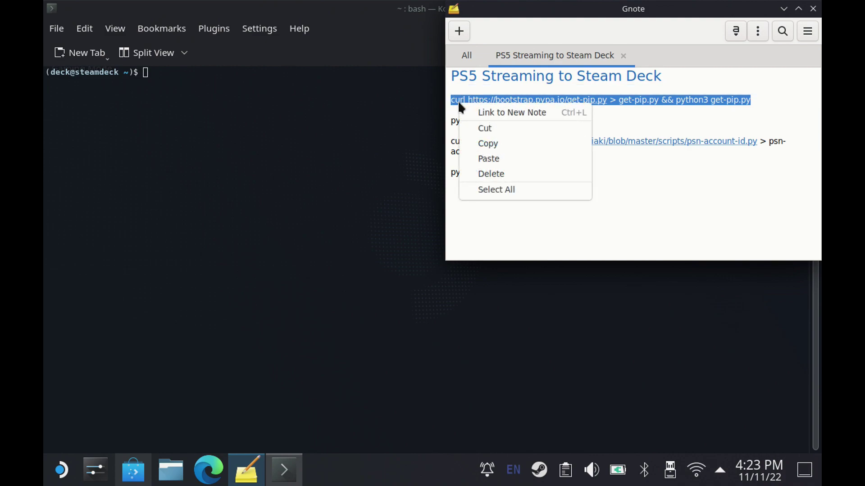
pyautogui.click(483, 141)
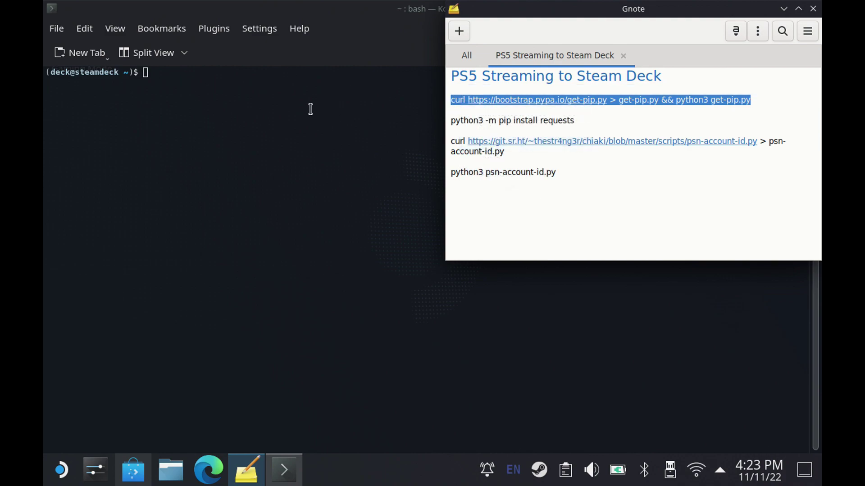
pyautogui.click(146, 73)
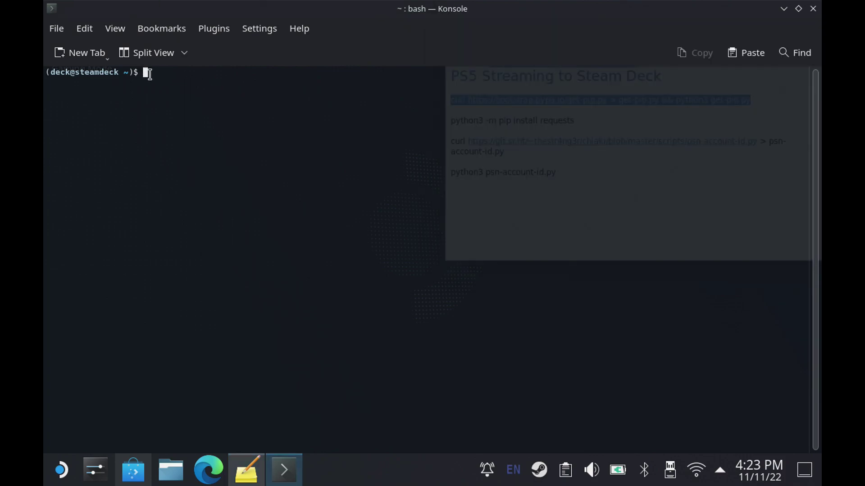
pyautogui.rightClick(150, 74)
pyautogui.click(182, 84)
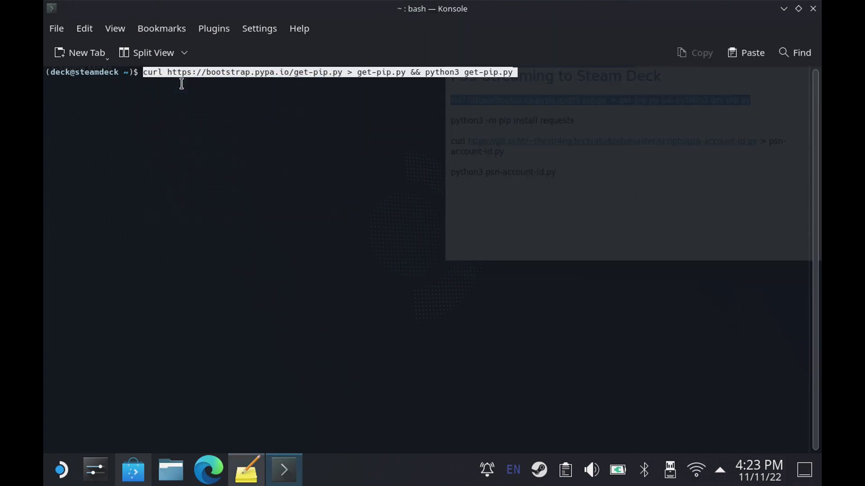
pyautogui.press('Return')
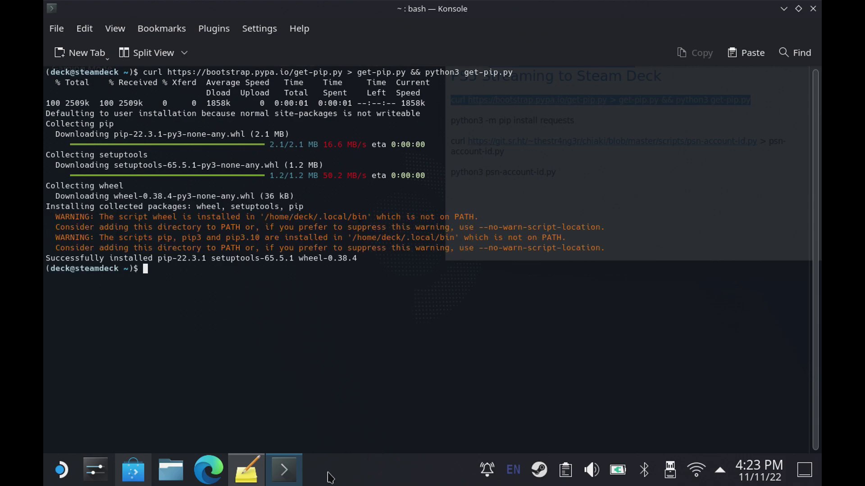
pyautogui.click(246, 470)
# Copy the 'pip install requests' command from the note and run it in Konsole.
pyautogui.moveTo(576, 120); pyautogui.dragTo(450, 122)
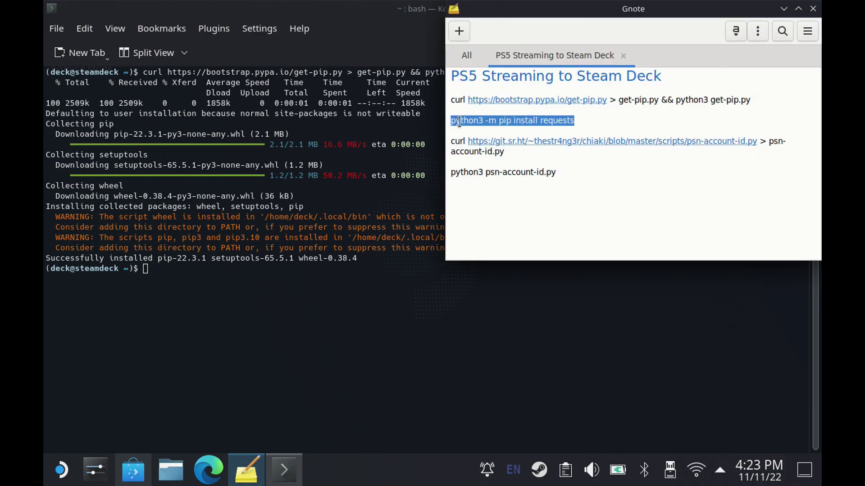
pyautogui.rightClick(459, 122)
pyautogui.click(478, 163)
pyautogui.click(164, 268)
pyautogui.rightClick(163, 270)
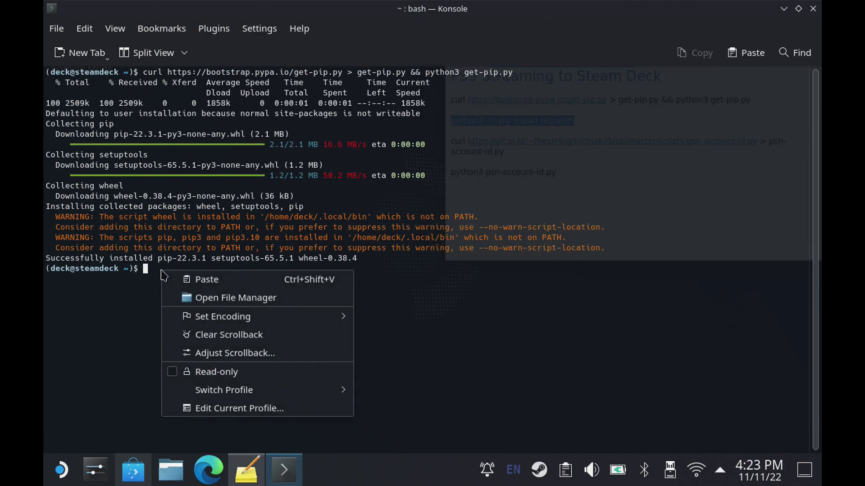
pyautogui.click(174, 280)
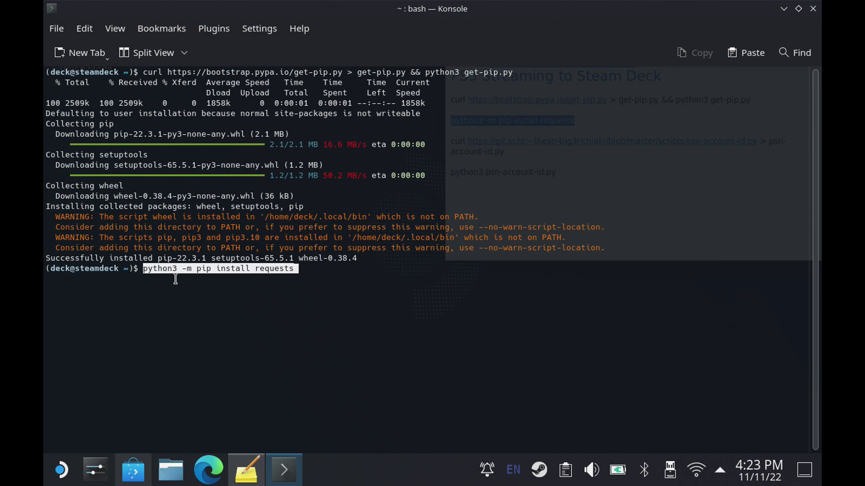
pyautogui.press('Return')
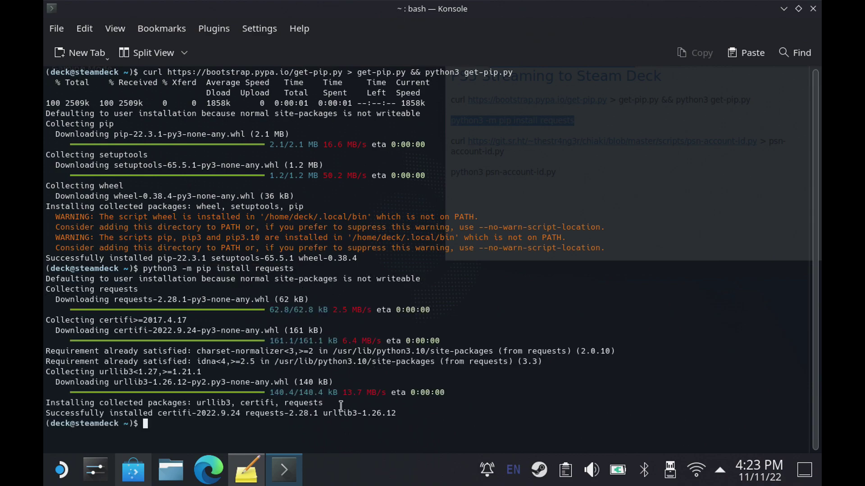
# Copy the curl command that downloads psn-account-id.py and run it in Konsole.
pyautogui.click(246, 470)
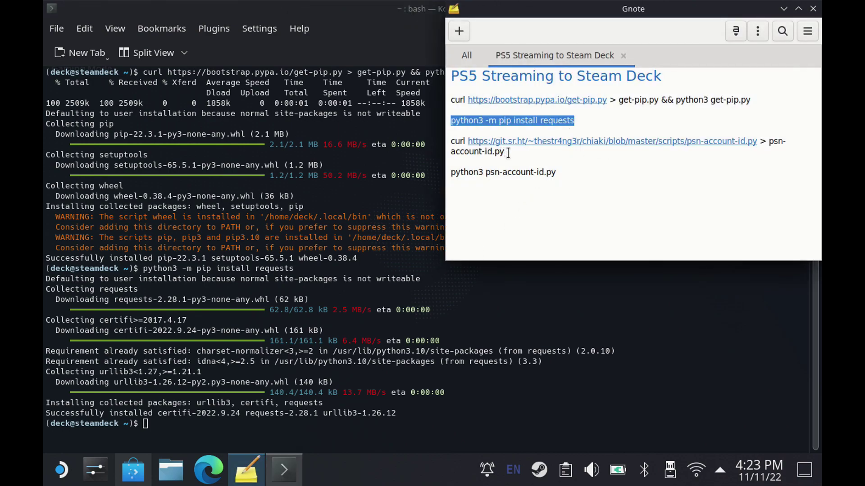
pyautogui.moveTo(508, 153); pyautogui.dragTo(447, 144)
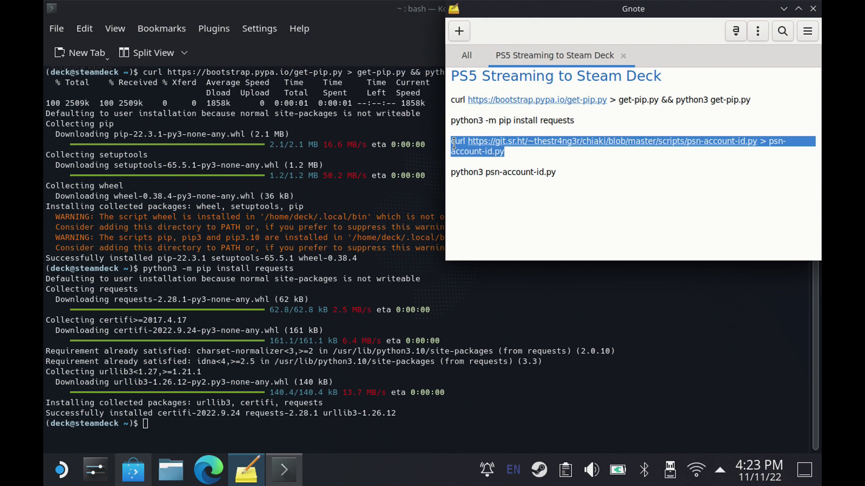
pyautogui.rightClick(453, 143)
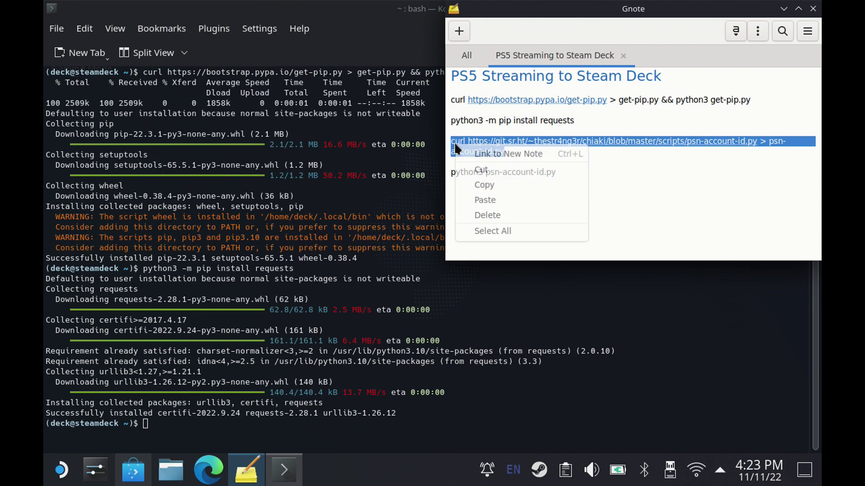
pyautogui.click(478, 185)
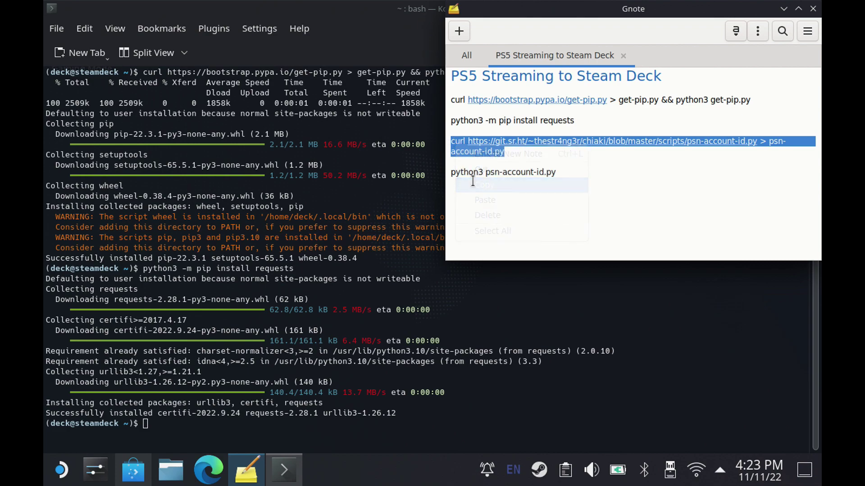
pyautogui.click(145, 424)
pyautogui.rightClick(148, 277)
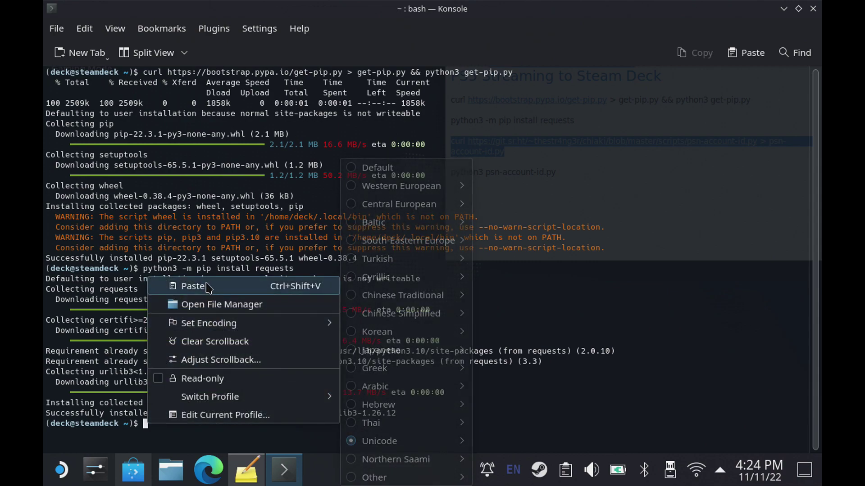
pyautogui.click(208, 287)
pyautogui.press('Return')
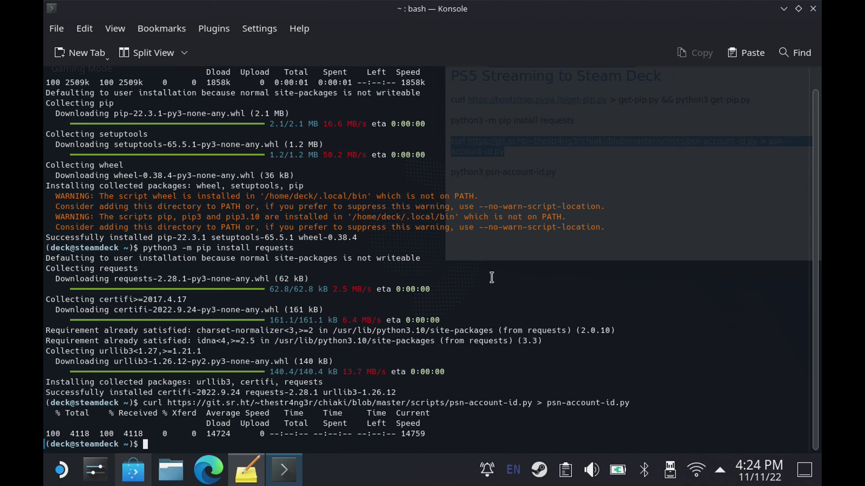
# Copy 'python3 psn-account-id.py' from the note and run it in Konsole.
pyautogui.click(246, 470)
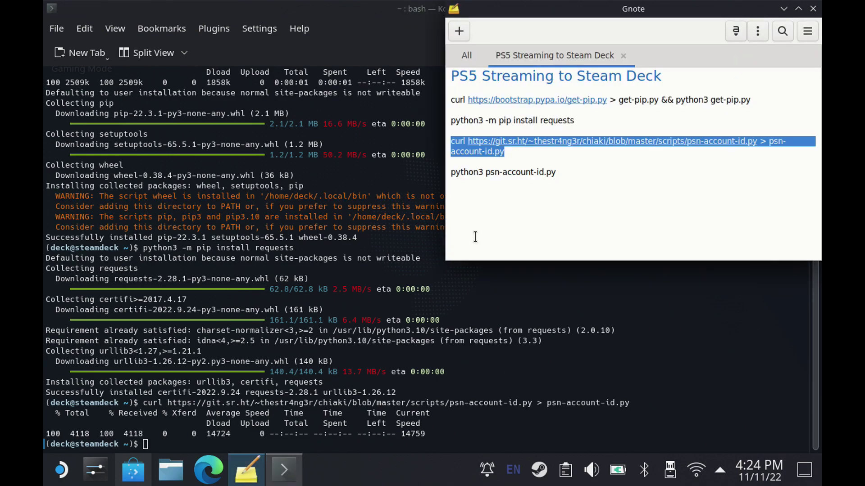
pyautogui.click(558, 173)
pyautogui.keyDown('shift'); pyautogui.click(464, 174); pyautogui.keyUp('shift')
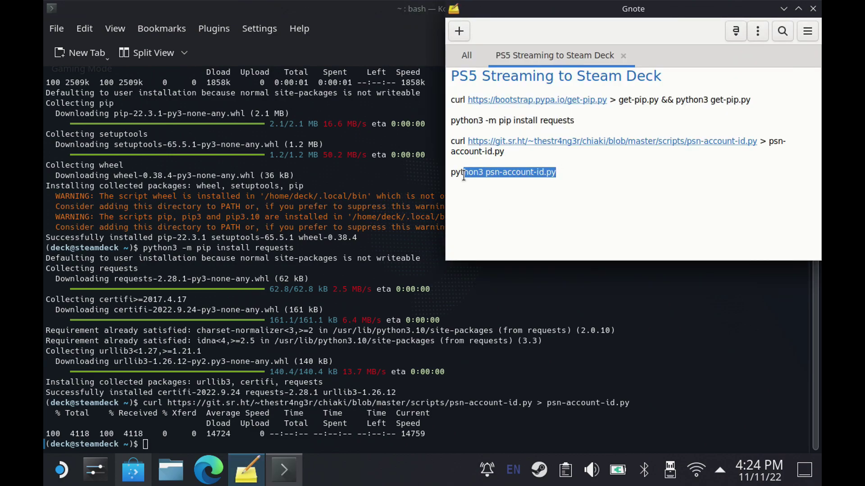
pyautogui.rightClick(455, 174)
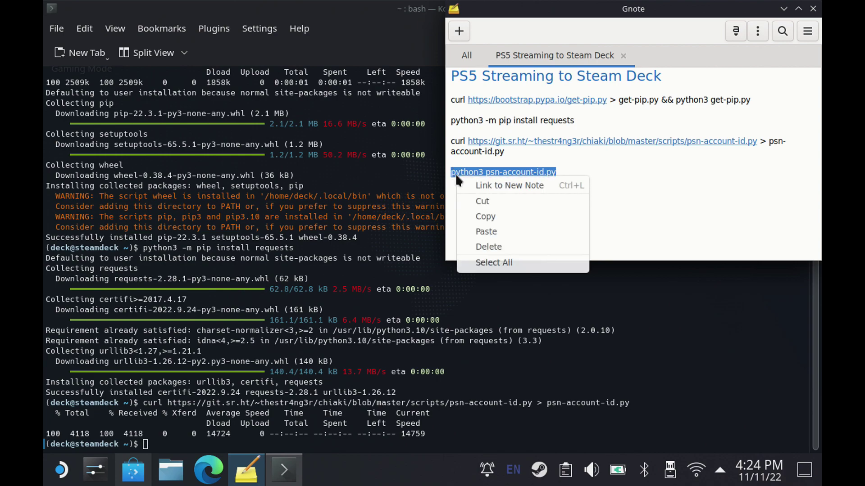
pyautogui.click(472, 216)
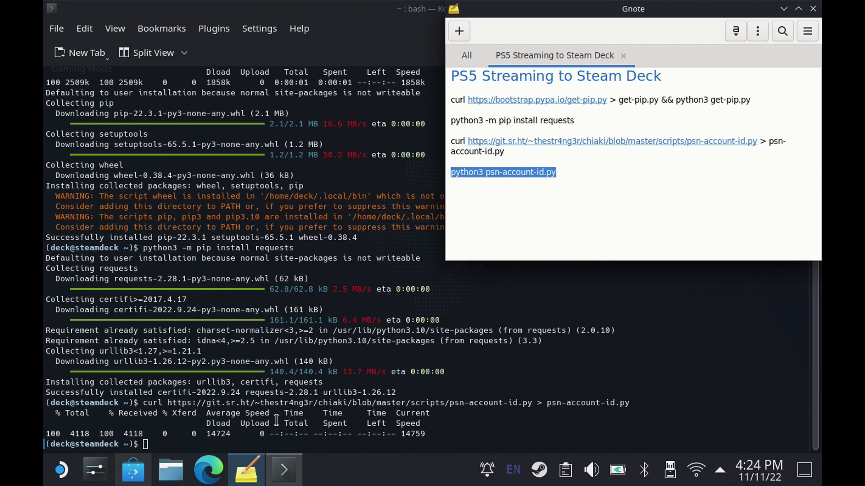
pyautogui.click(148, 299)
pyautogui.rightClick(147, 298)
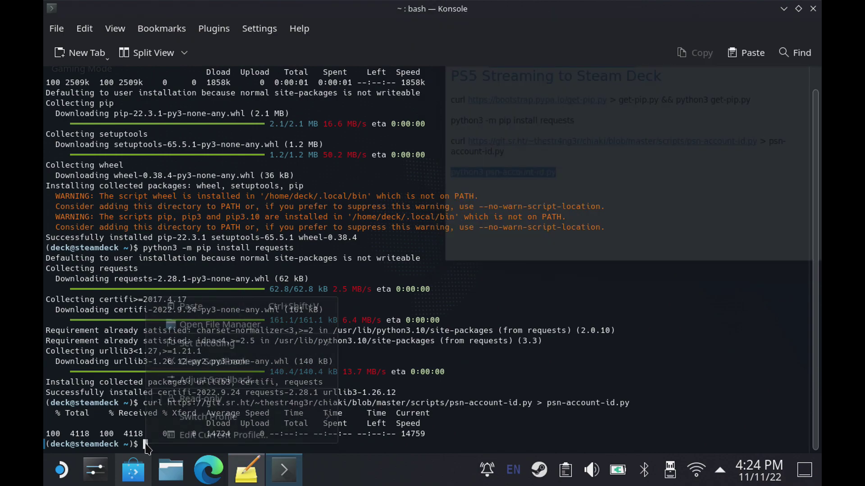
pyautogui.click(219, 305)
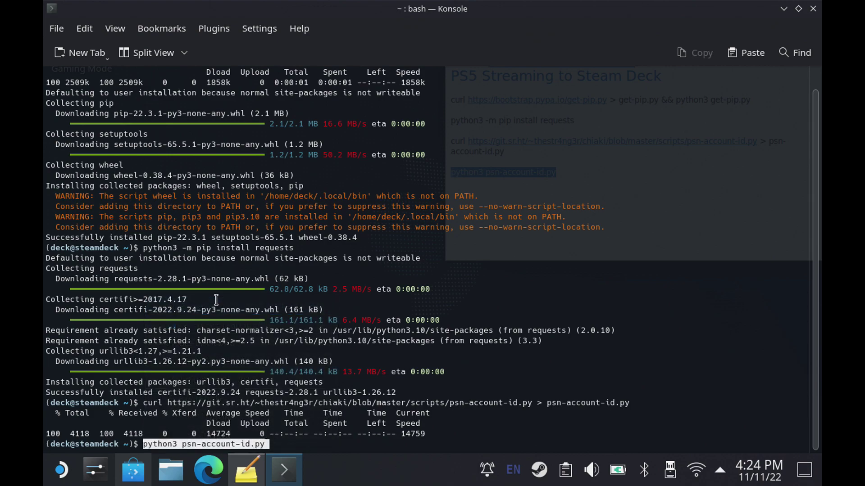
pyautogui.press('Return')
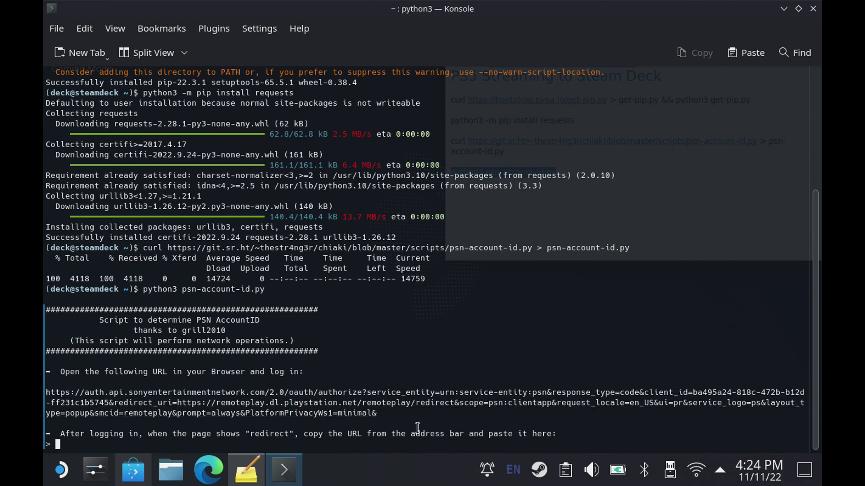
# Select and copy the PSN login URL the script printed.
pyautogui.moveTo(379, 415); pyautogui.dragTo(44, 395)
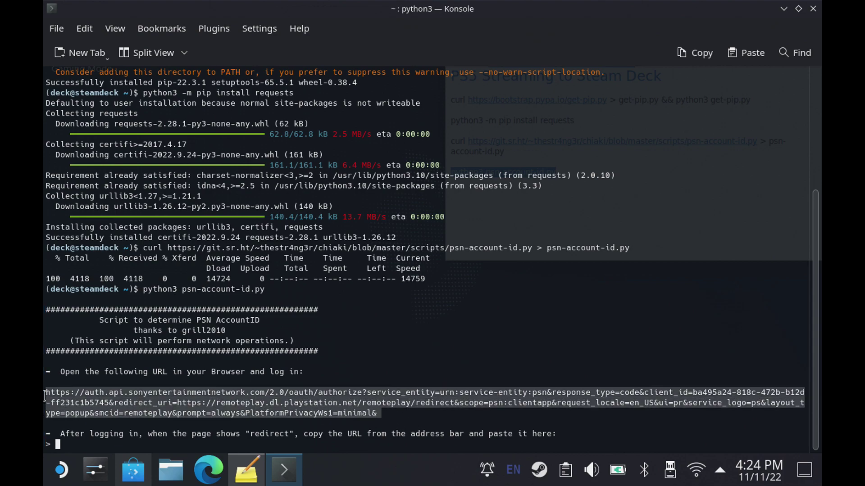
pyautogui.rightClick(70, 395)
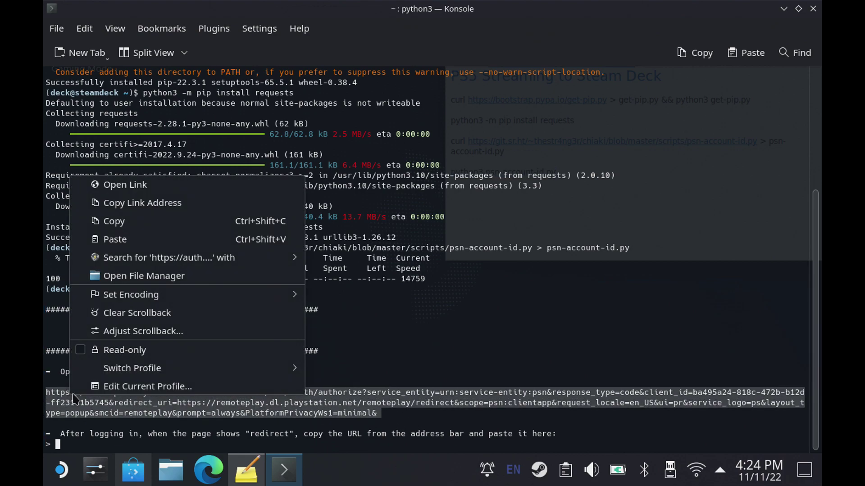
pyautogui.click(143, 230)
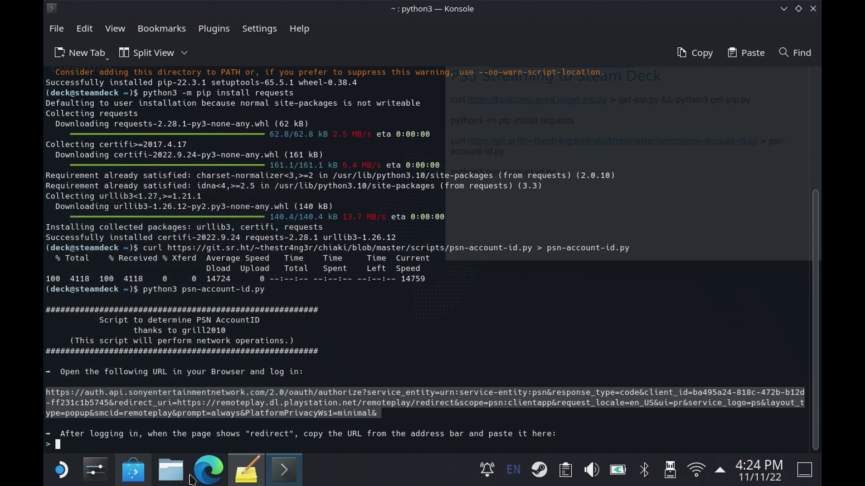
# Load the copied PSN login URL in Microsoft Edge with Paste and go.
pyautogui.click(207, 471)
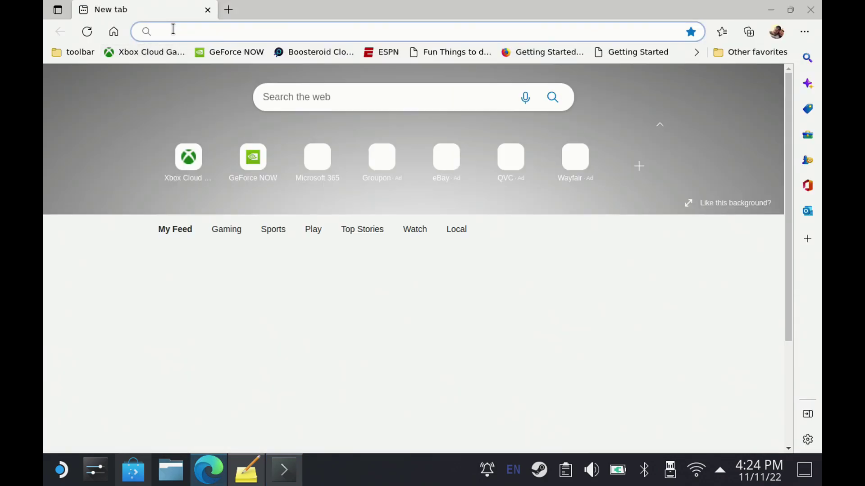
pyautogui.rightClick(173, 29)
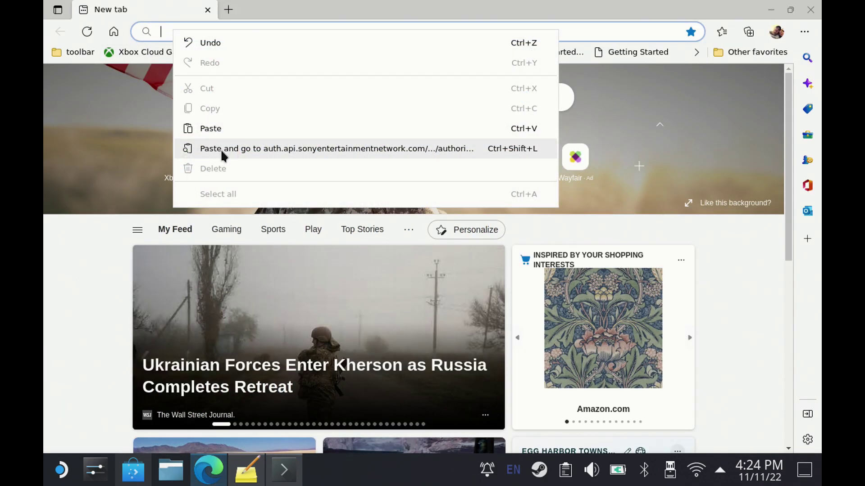
pyautogui.click(221, 150)
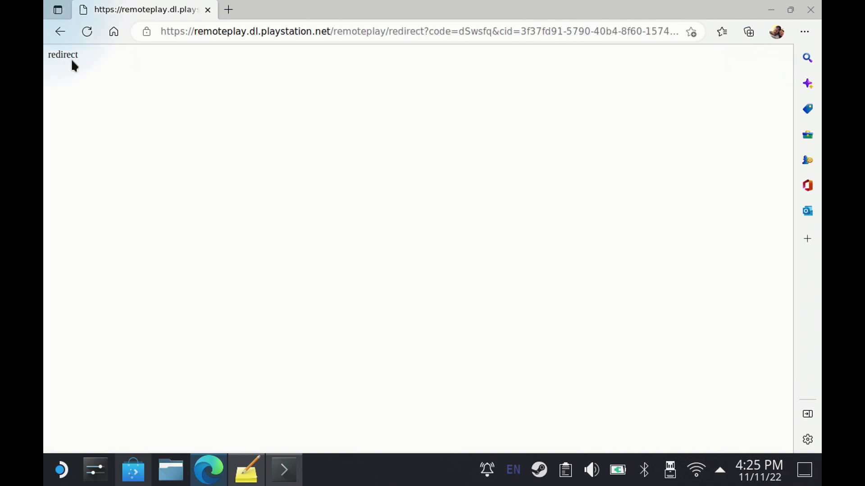
# Copy the redirect page's full web address and minimize Edge.
pyautogui.click(642, 31)
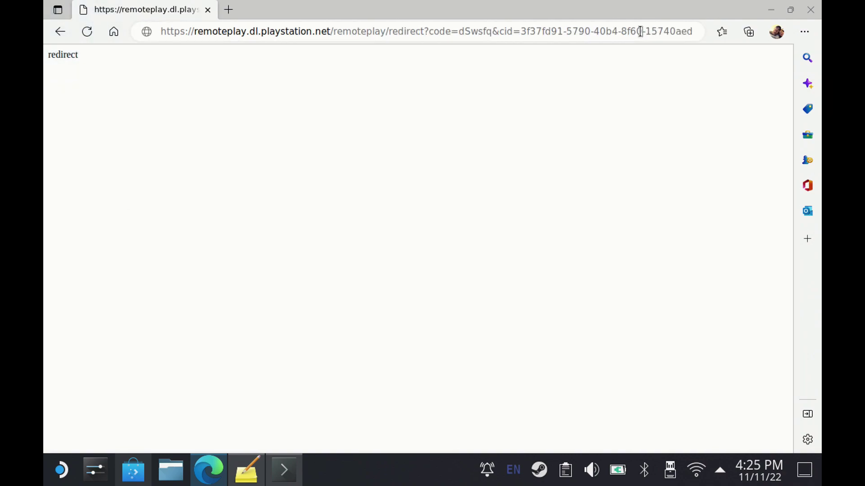
pyautogui.rightClick(632, 31)
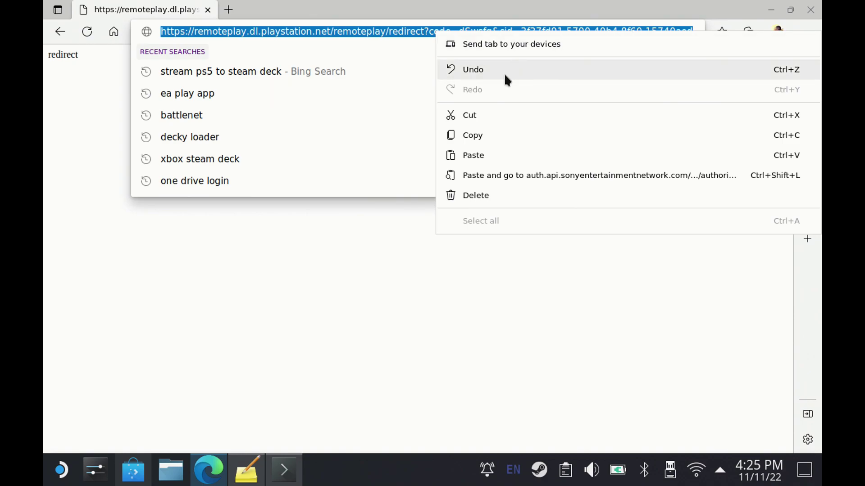
pyautogui.click(480, 135)
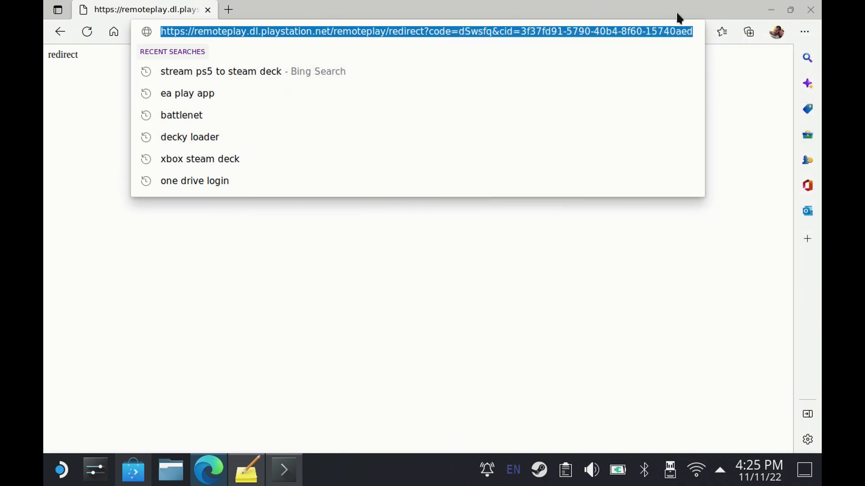
pyautogui.click(771, 10)
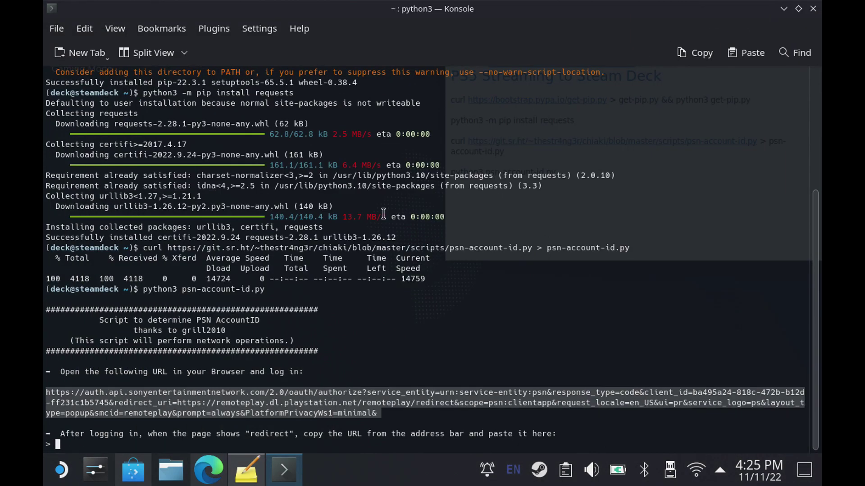
# Paste the redirect URL at the psn-account-id.py prompt and submit it.
pyautogui.click(63, 445)
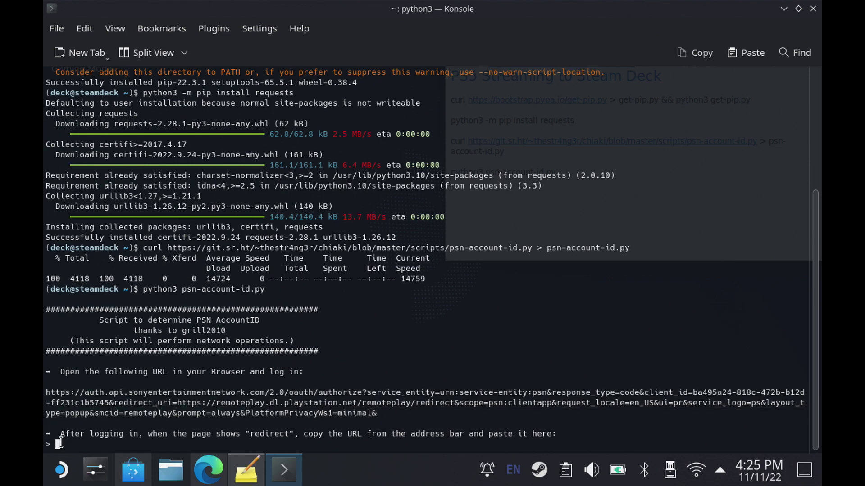
pyautogui.rightClick(62, 445)
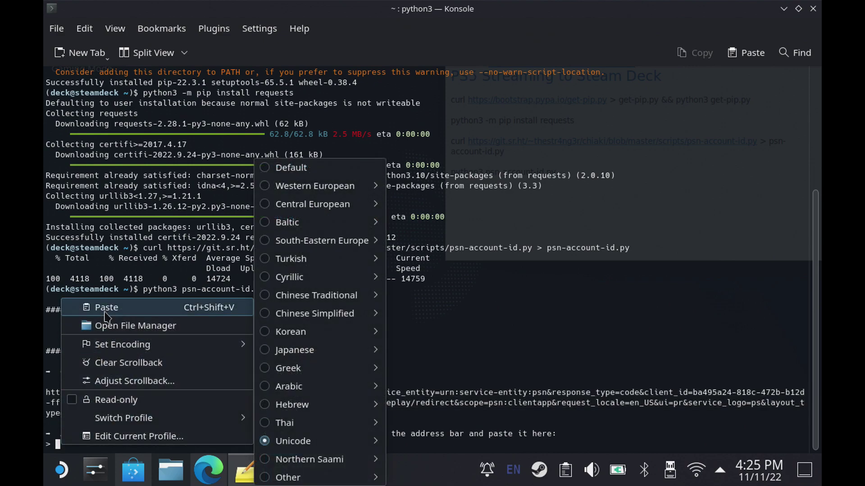
pyautogui.click(106, 308)
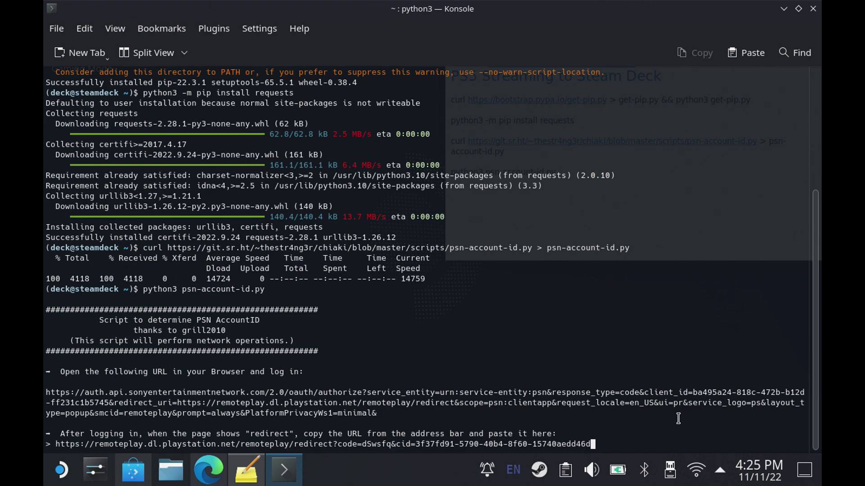
pyautogui.press('Return')
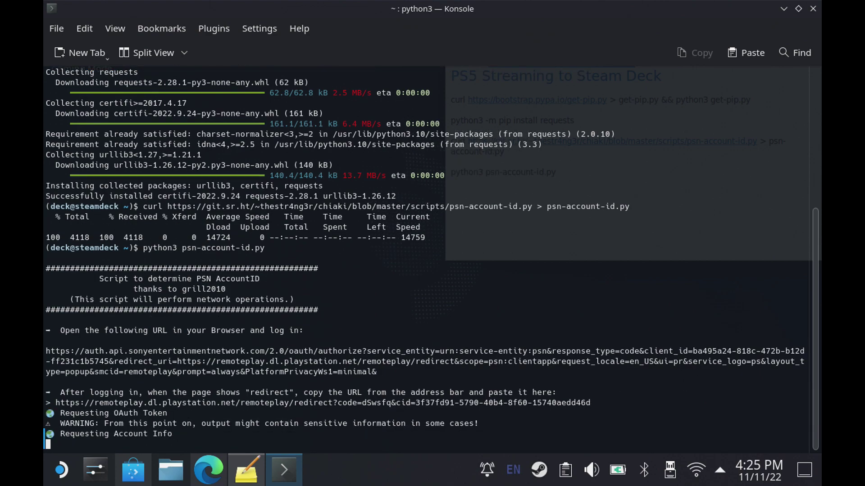